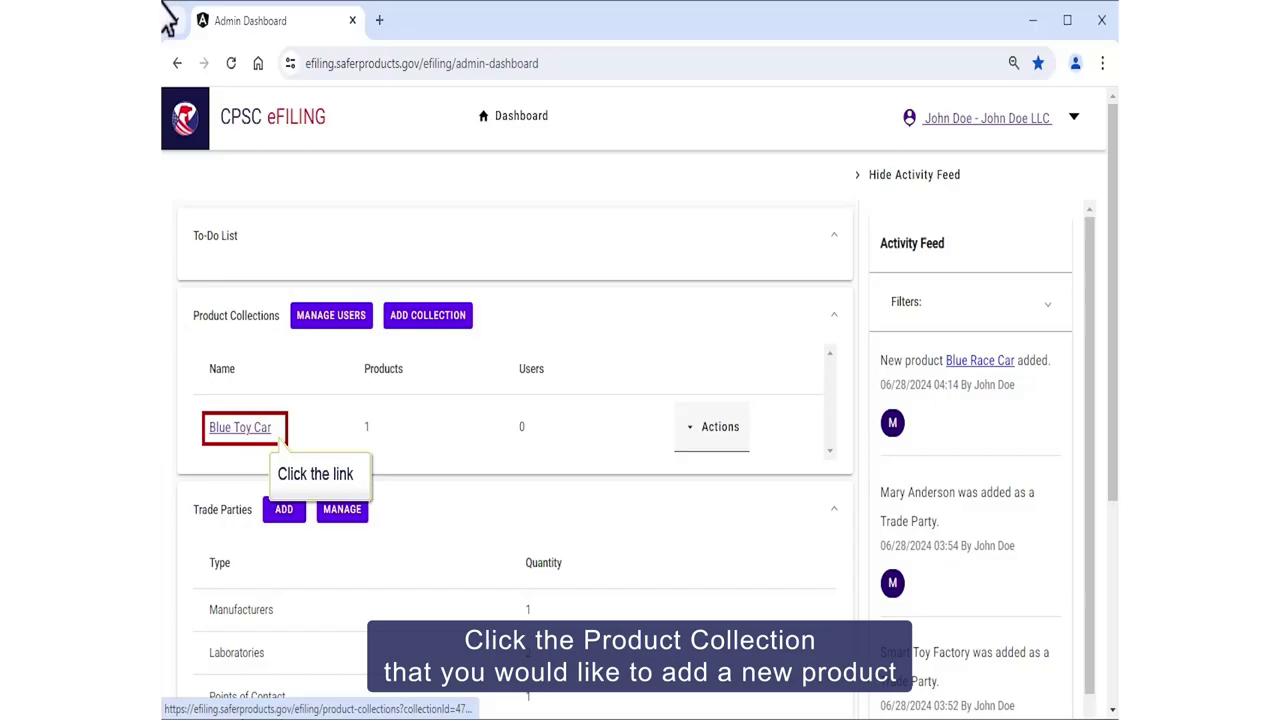
# In the Blue Toy Car collection, start a new product named "Blue race car" with the trade/brand name "Smart Toy"
pyautogui.click(243, 430)
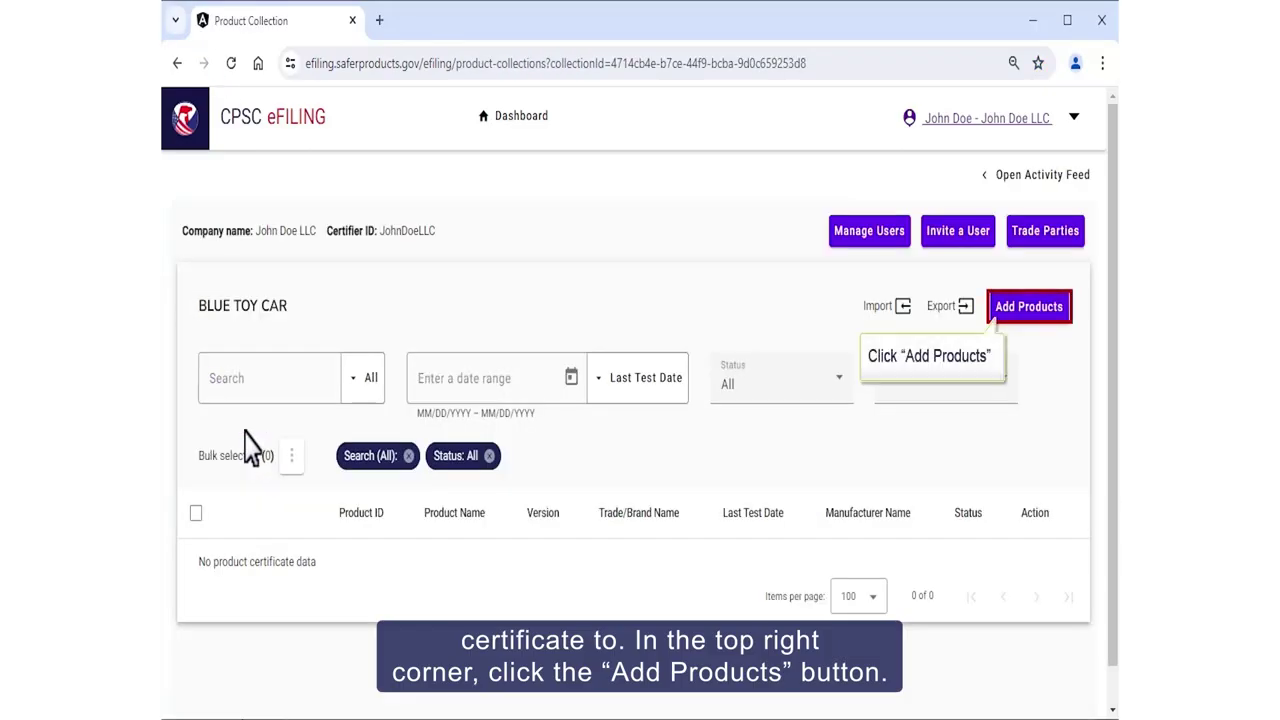
pyautogui.click(1042, 314)
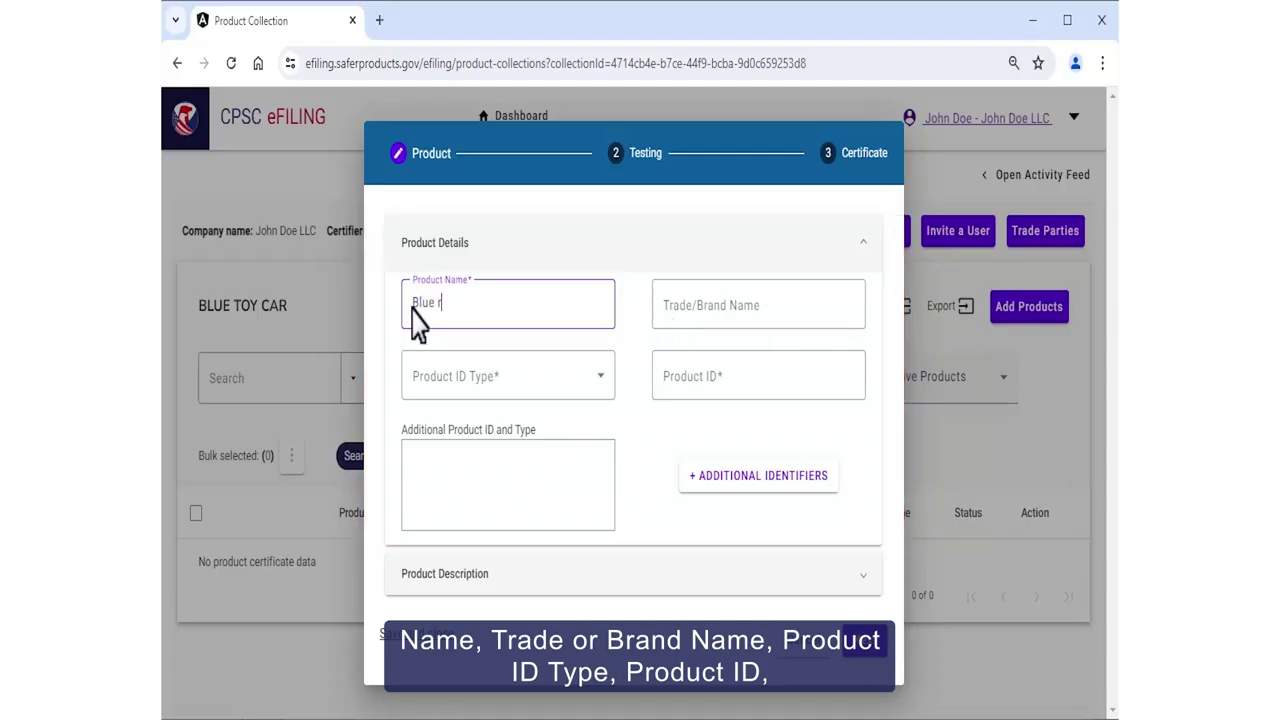
pyautogui.write('ace car')
pyautogui.press('Tab')
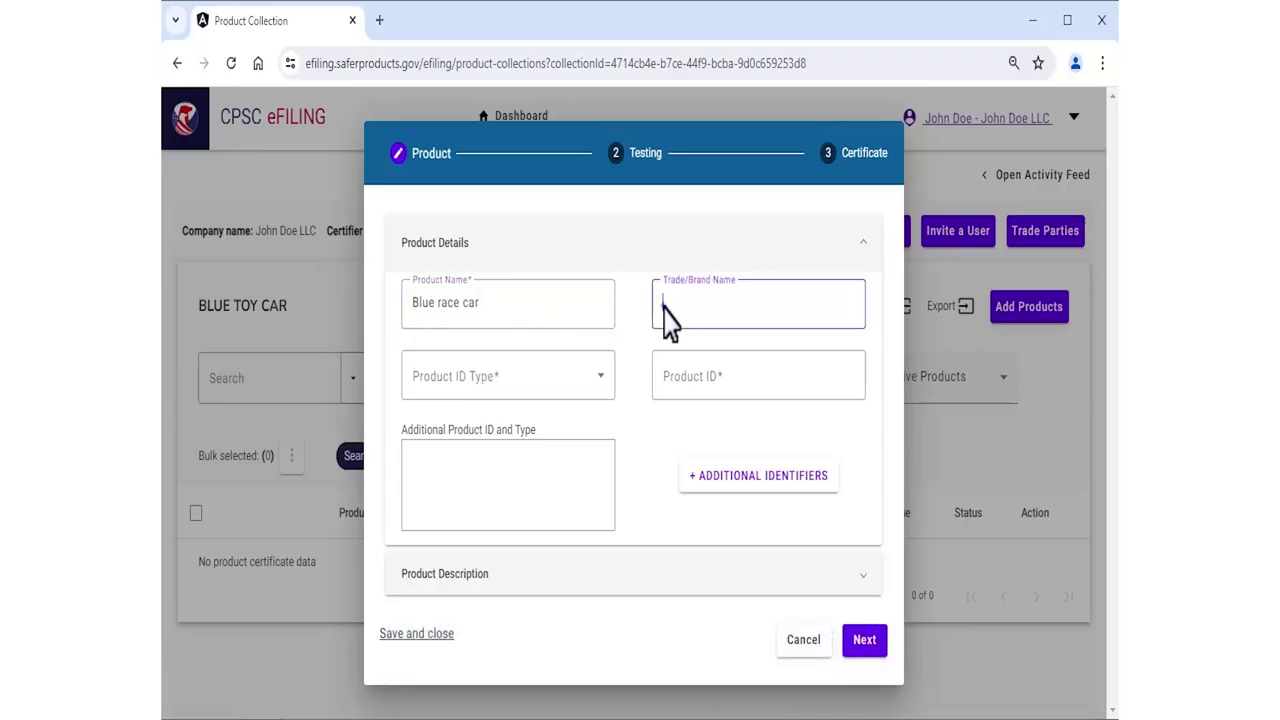
pyautogui.write('Smart Toy')
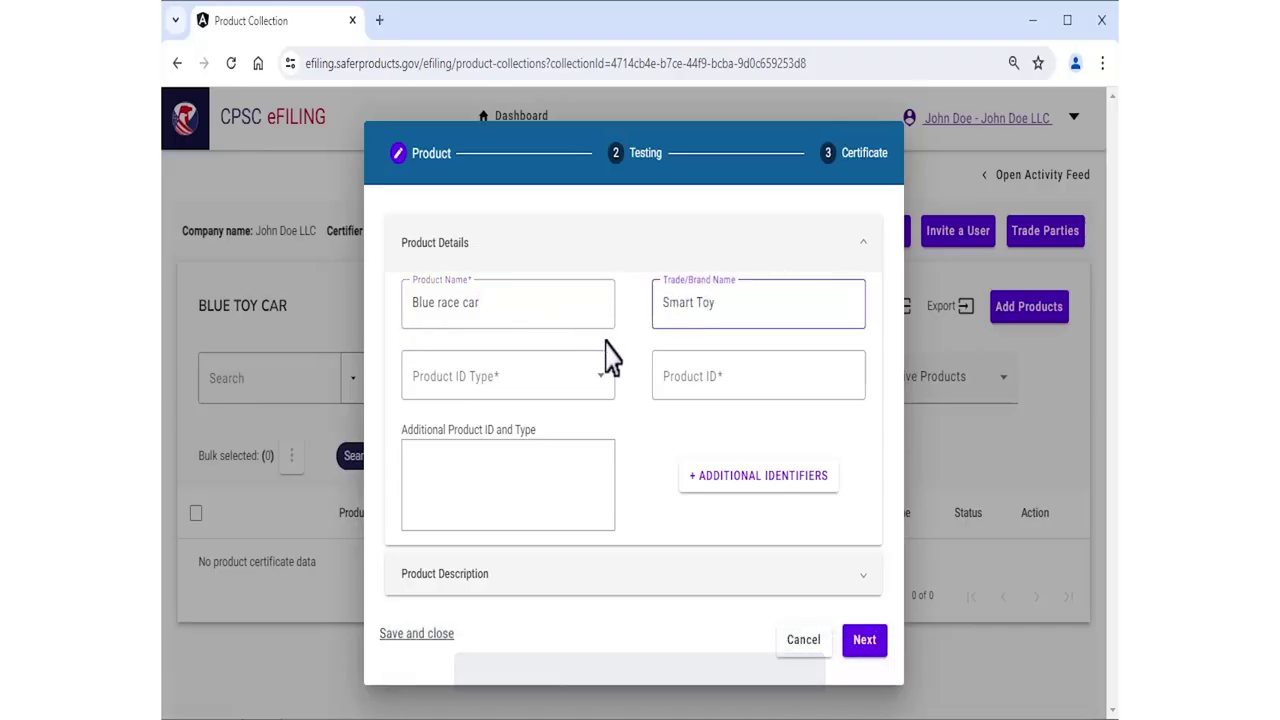
# Set the product ID type to SKU and enter A7654321 as the product ID
pyautogui.click(604, 388)
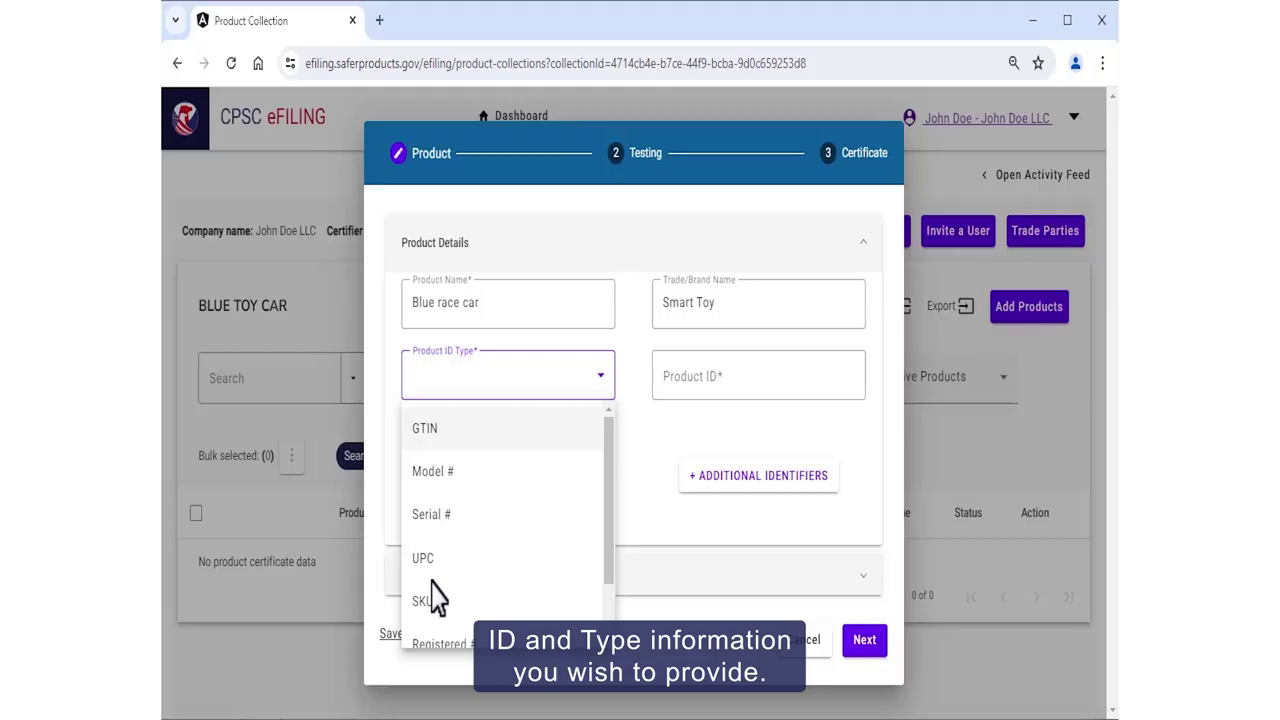
pyautogui.click(437, 612)
pyautogui.write('A7654321')
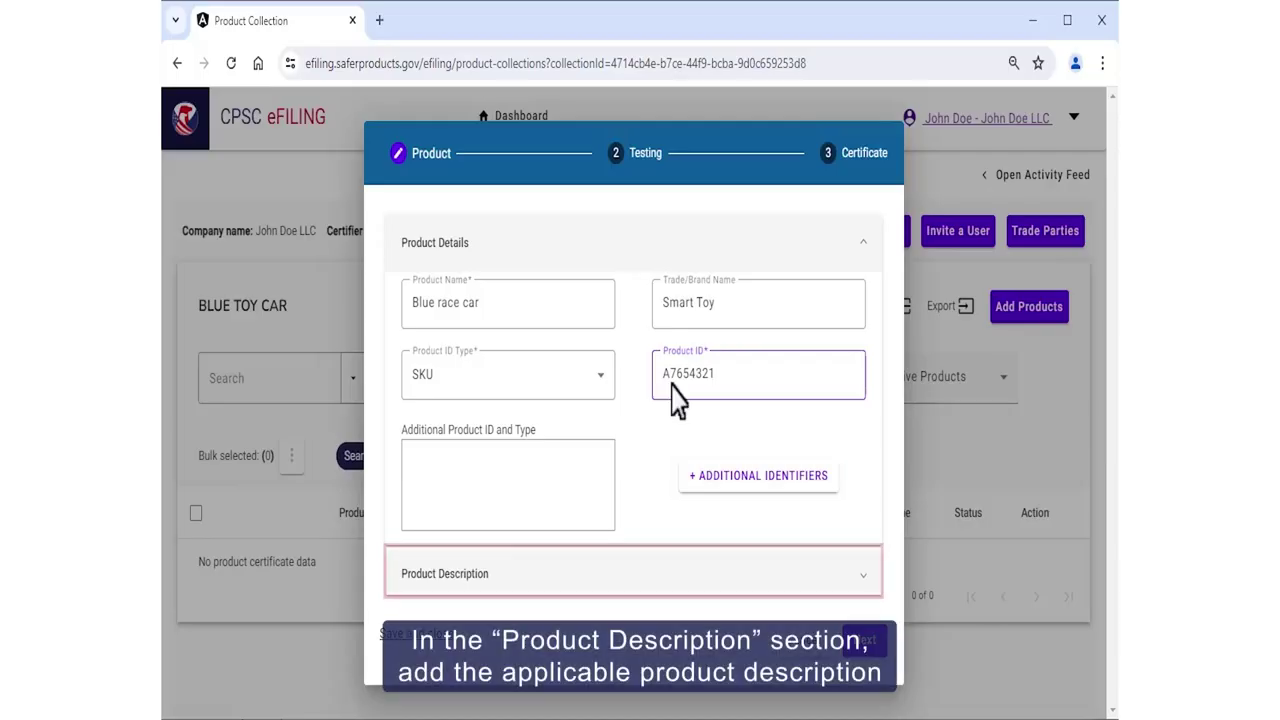
# In the product description, set the color to Blue and the style to Race
pyautogui.click(863, 590)
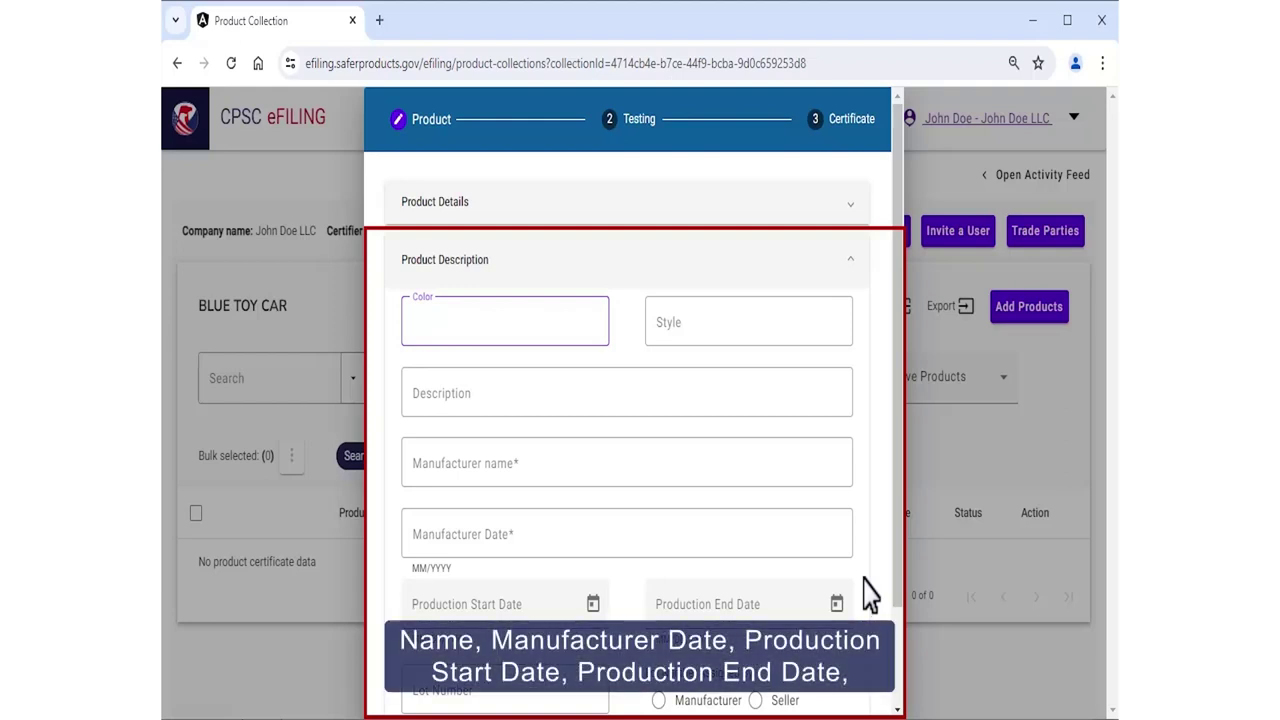
pyautogui.write('Blue')
pyautogui.press('Tab')
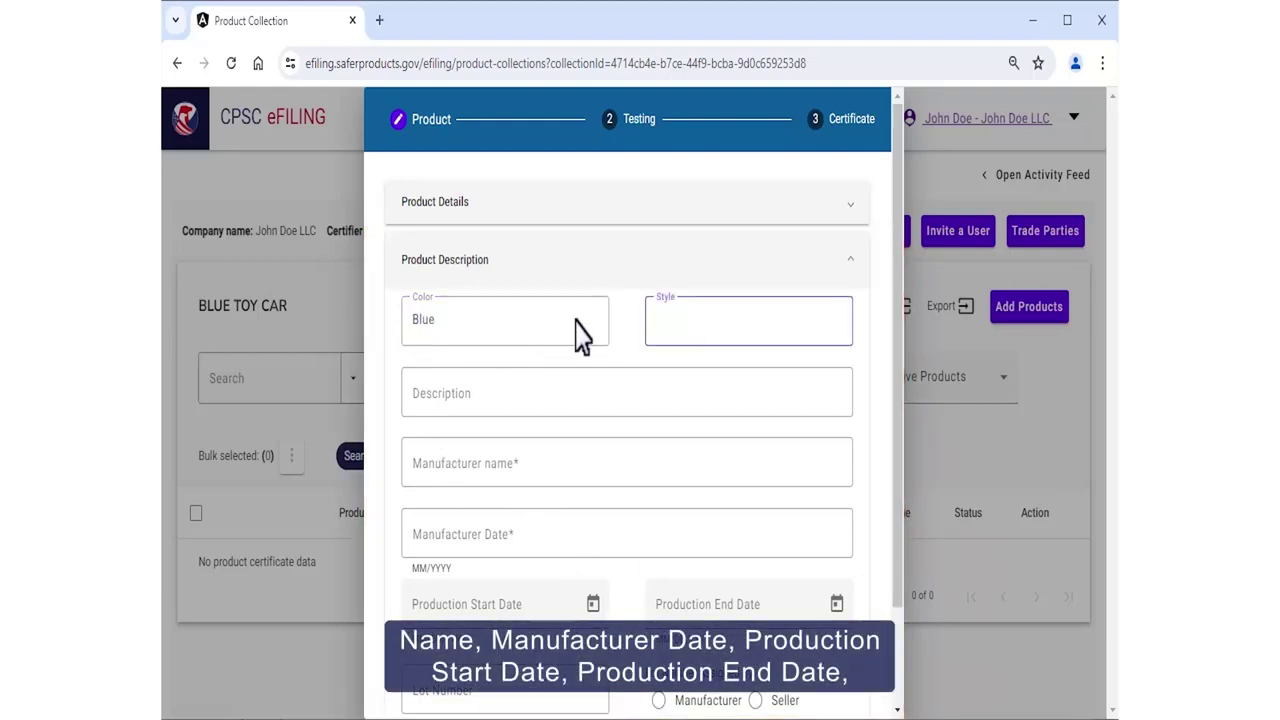
pyautogui.write('Race')
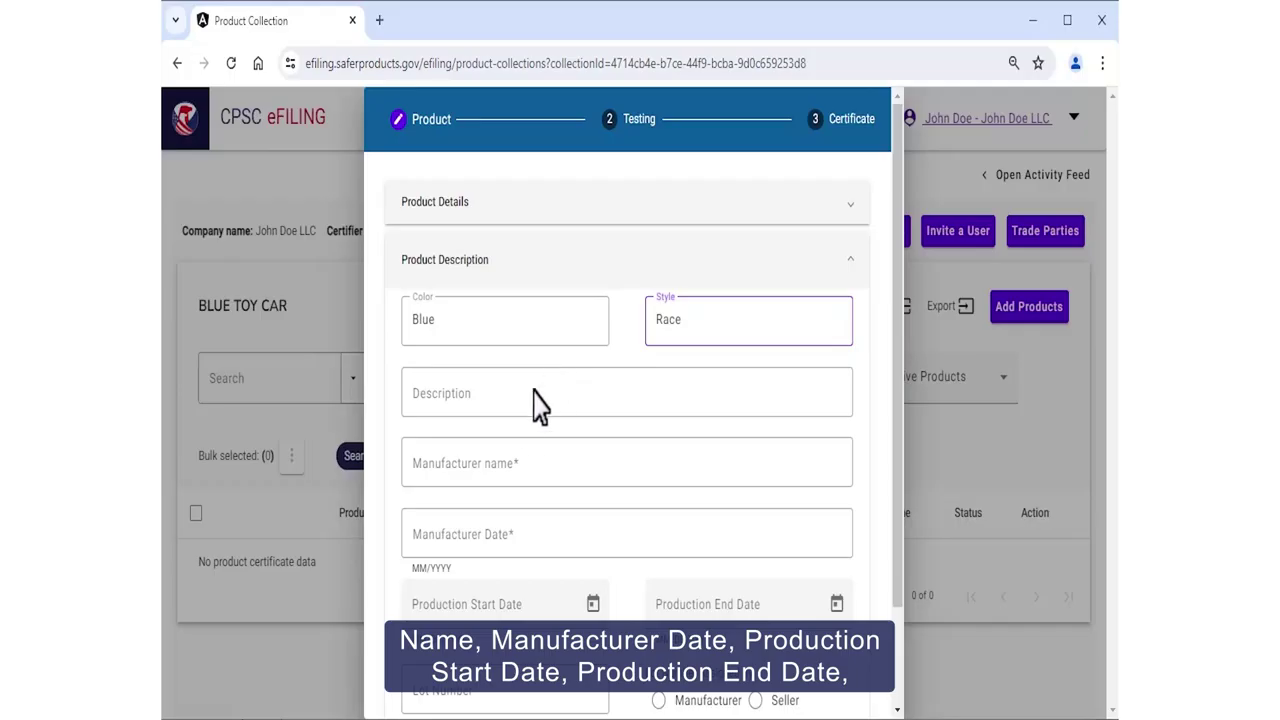
# Choose Smart Toy Factory as manufacturer with manufacturer date 05/2024, and proceed to the testing information
pyautogui.click(518, 476)
pyautogui.click(553, 581)
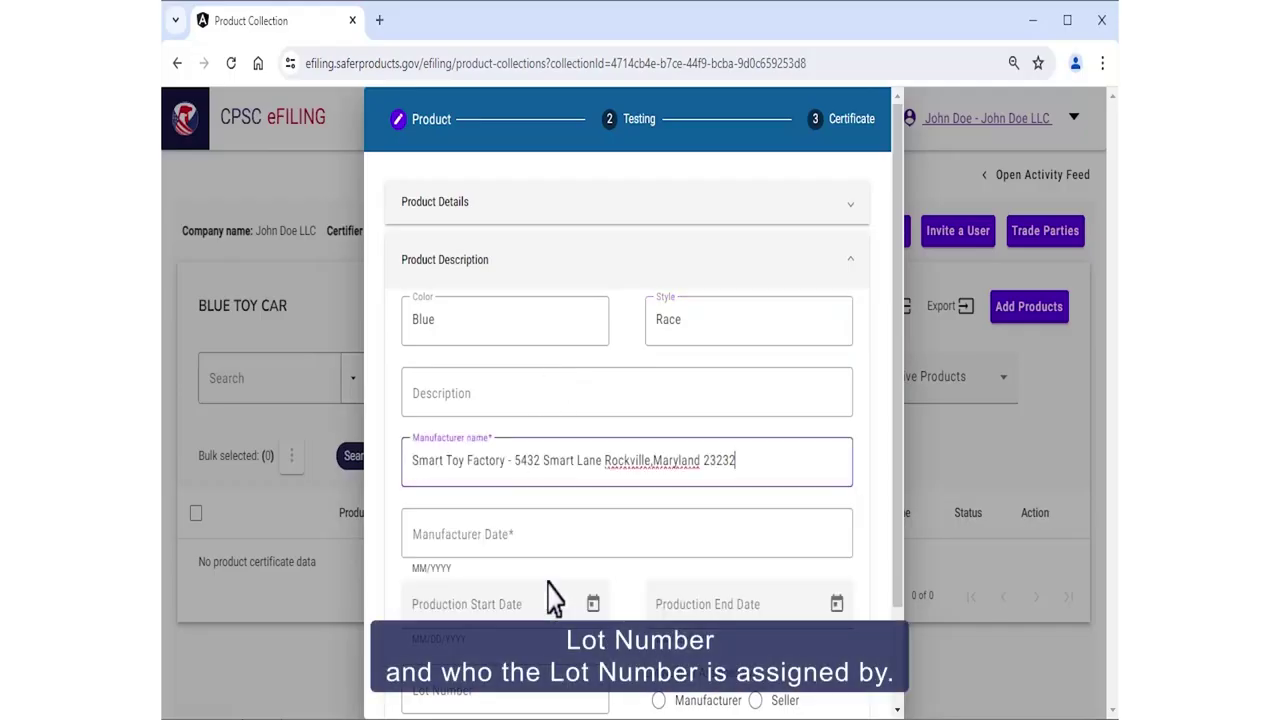
pyautogui.click(520, 535)
pyautogui.write('05/2024')
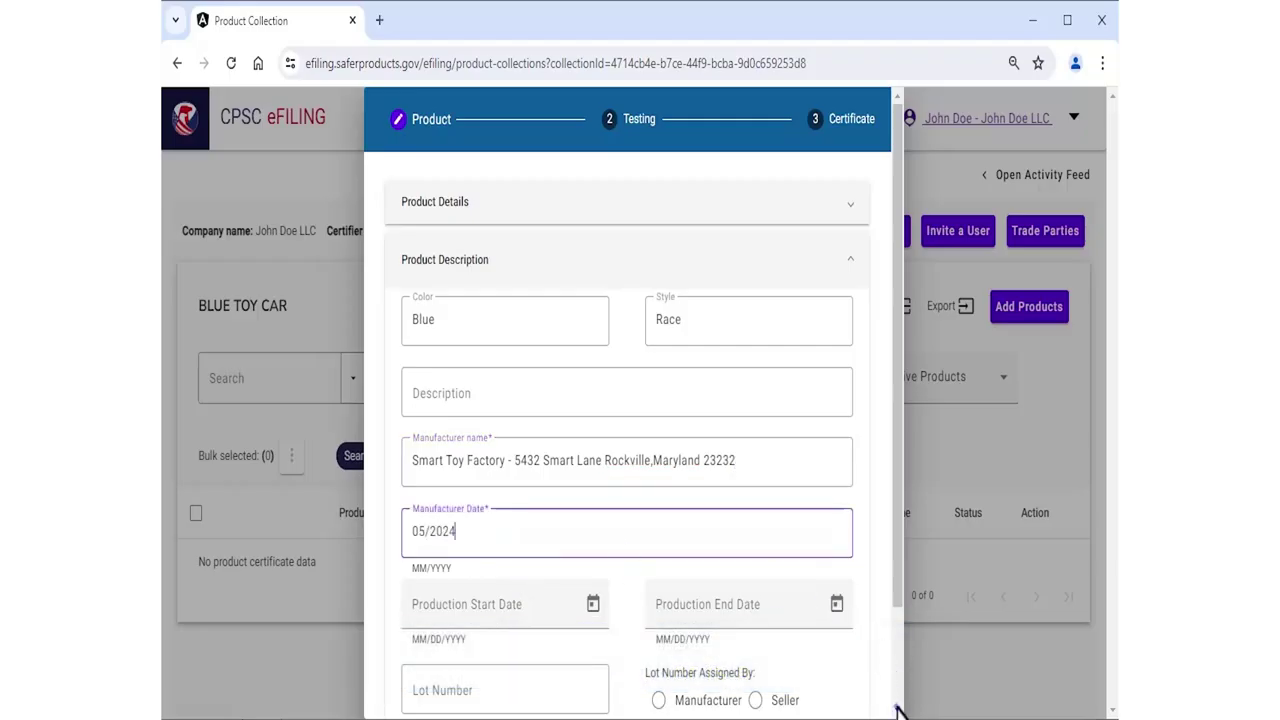
pyautogui.scroll(-2, 900, 712)
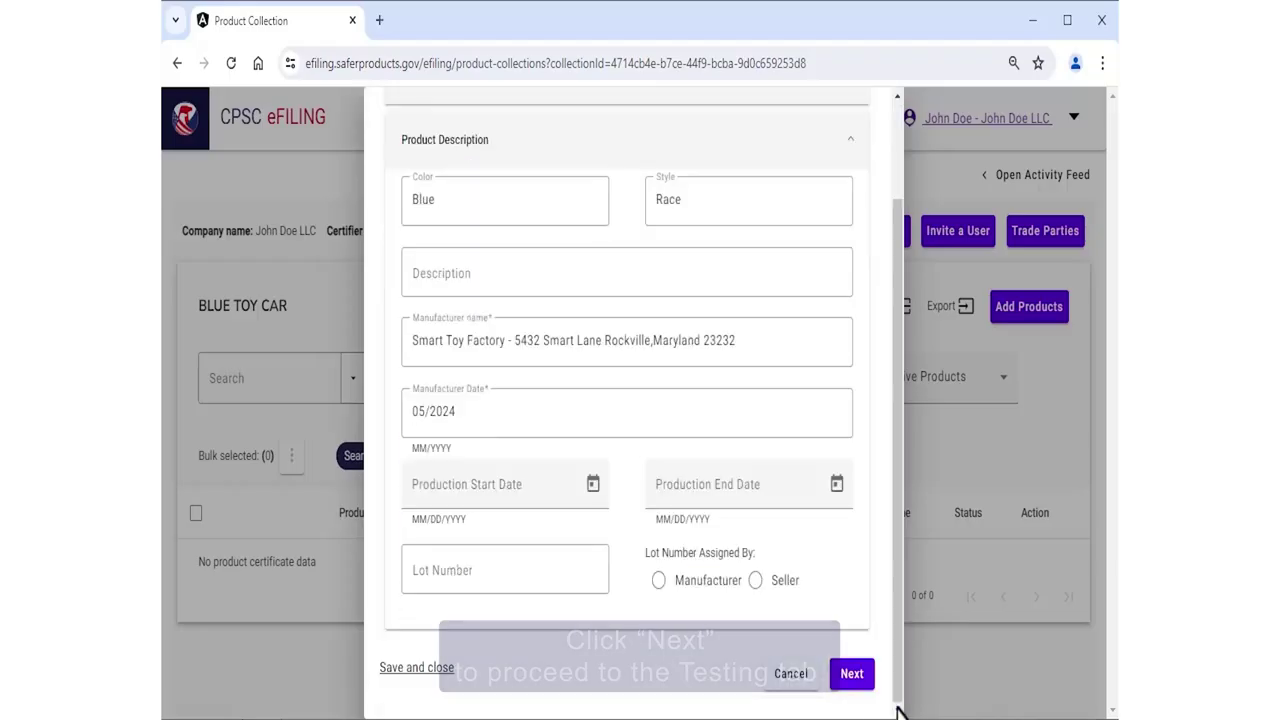
pyautogui.click(852, 676)
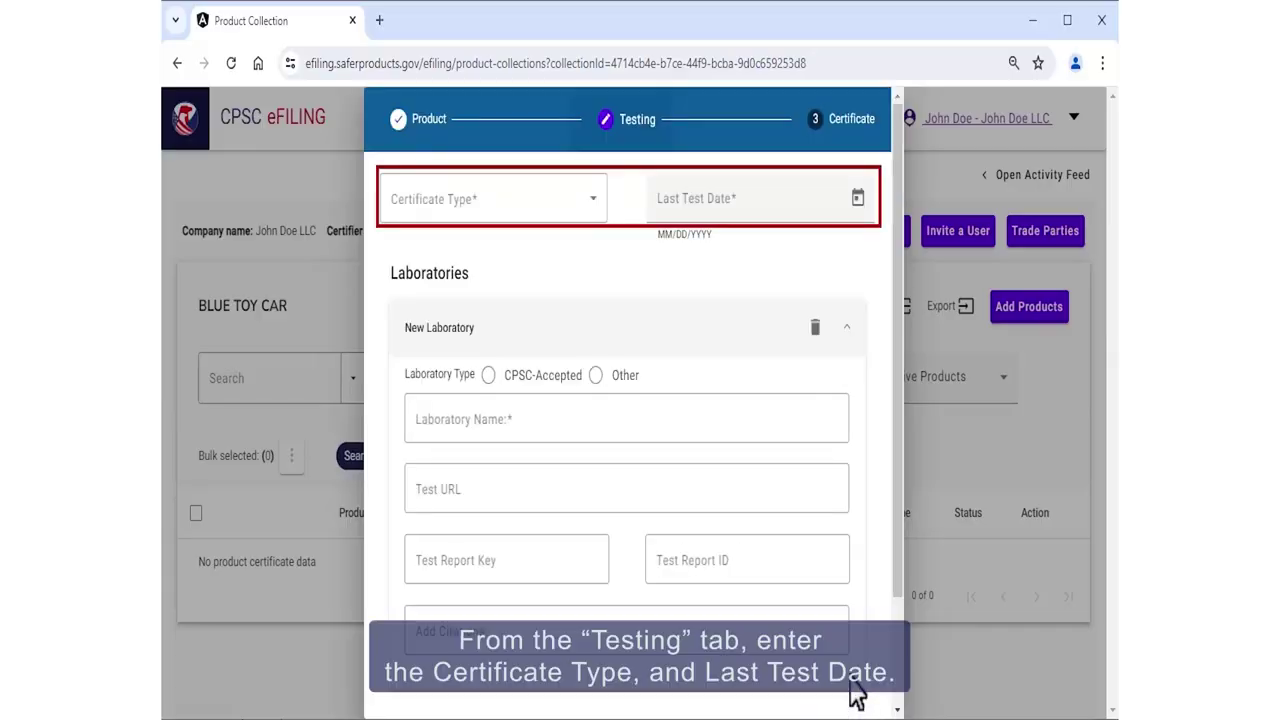
# Set certificate type GCC with last test date 06/01/2024, and choose Toy Testing Lab as a laboratory of type Other
pyautogui.click(477, 203)
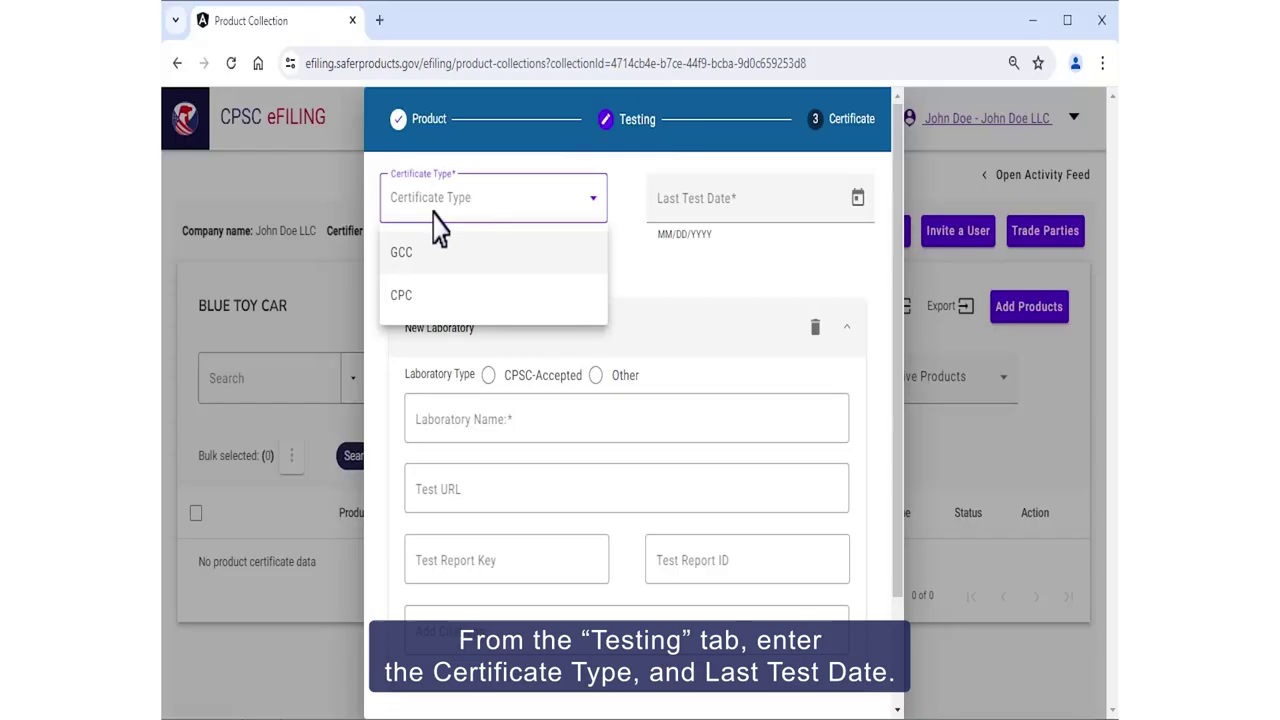
pyautogui.click(414, 268)
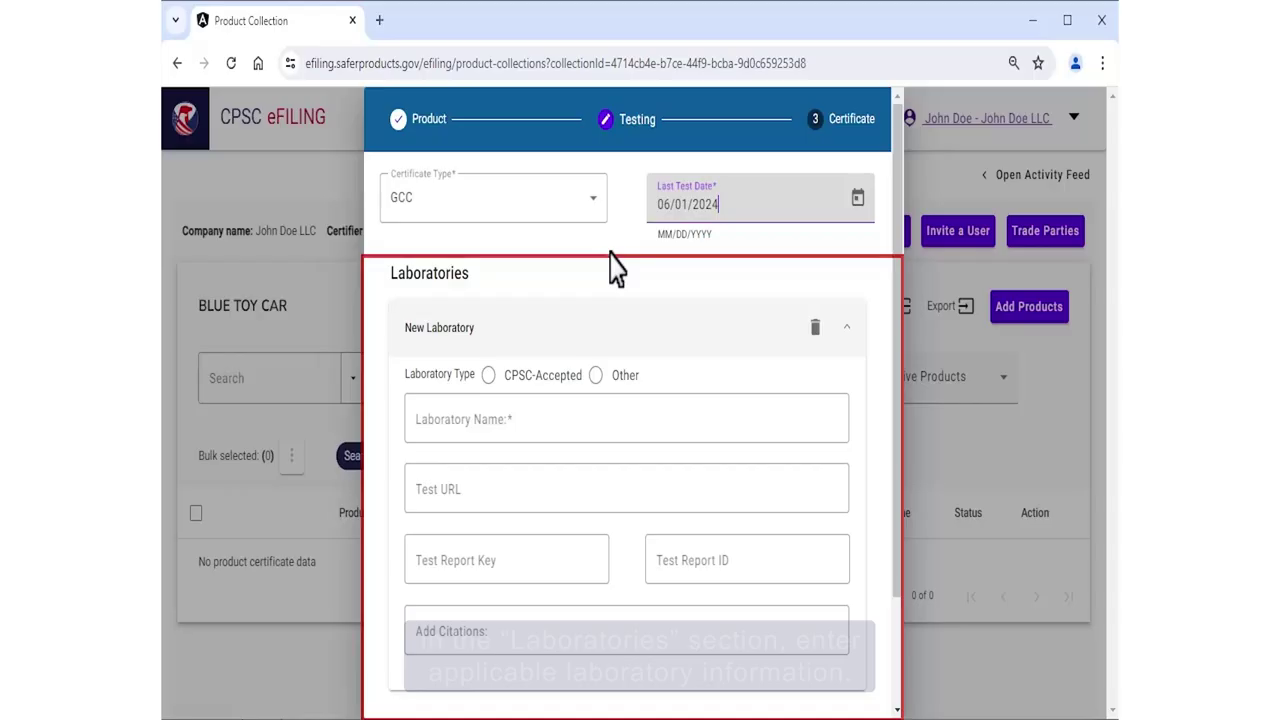
pyautogui.click(596, 375)
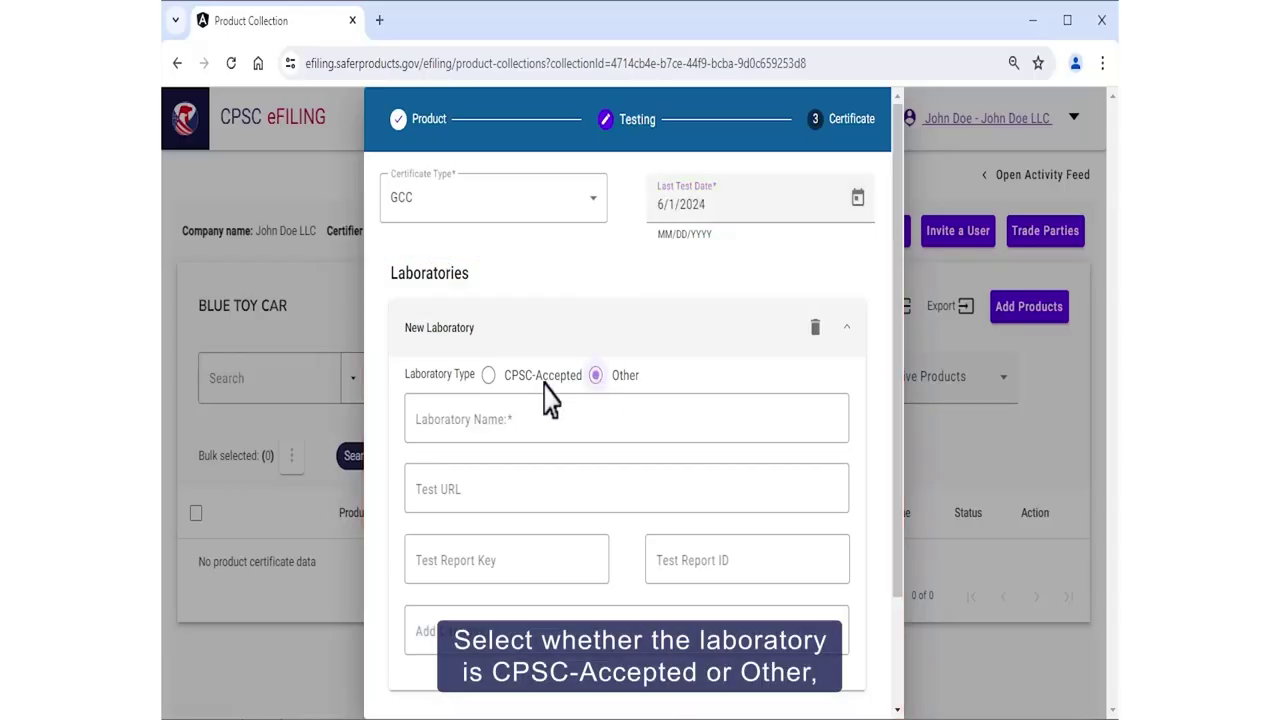
pyautogui.click(512, 425)
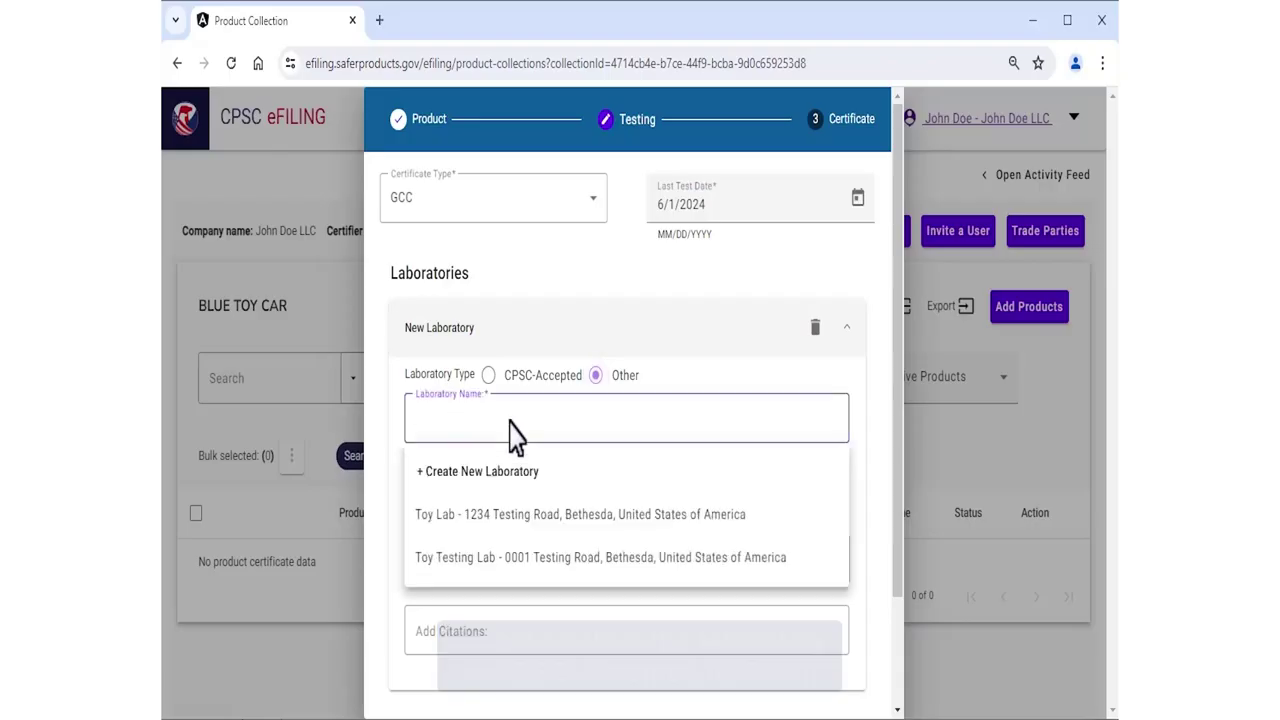
pyautogui.click(573, 560)
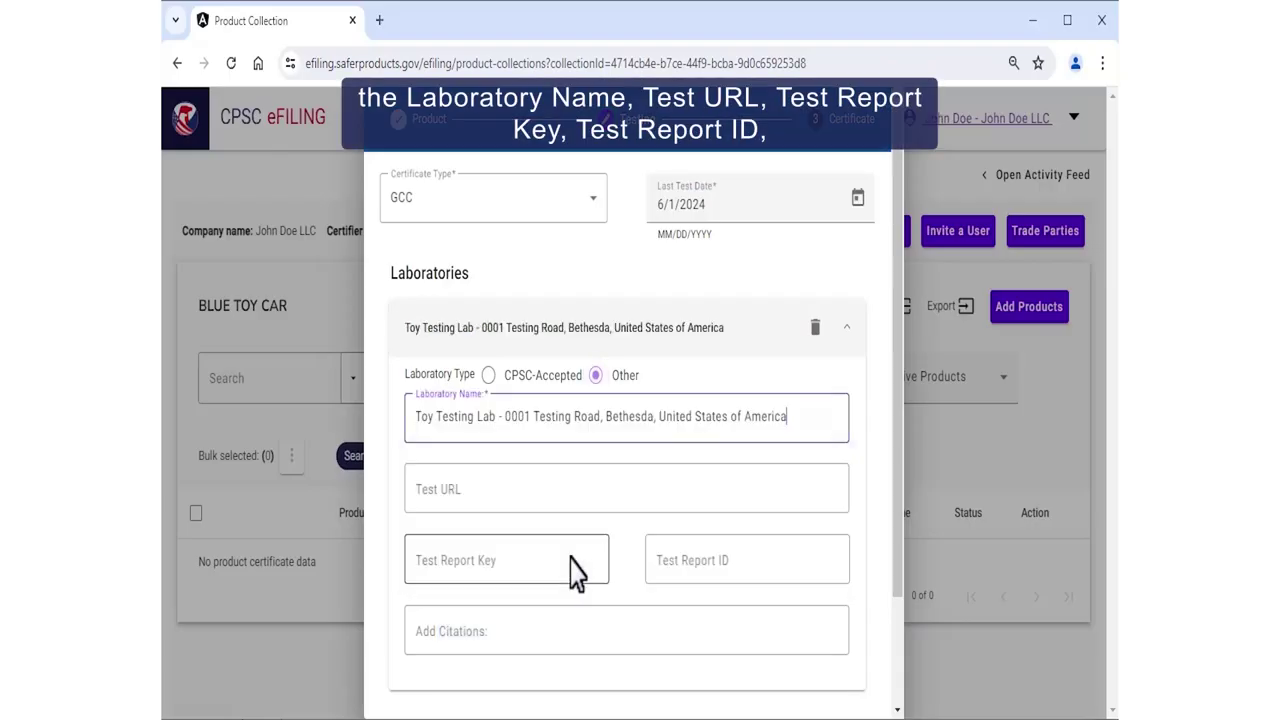
# Add citation 1278a, Total Lead Content for Children's Products, to the laboratory and proceed to the certificate stage
pyautogui.click(490, 638)
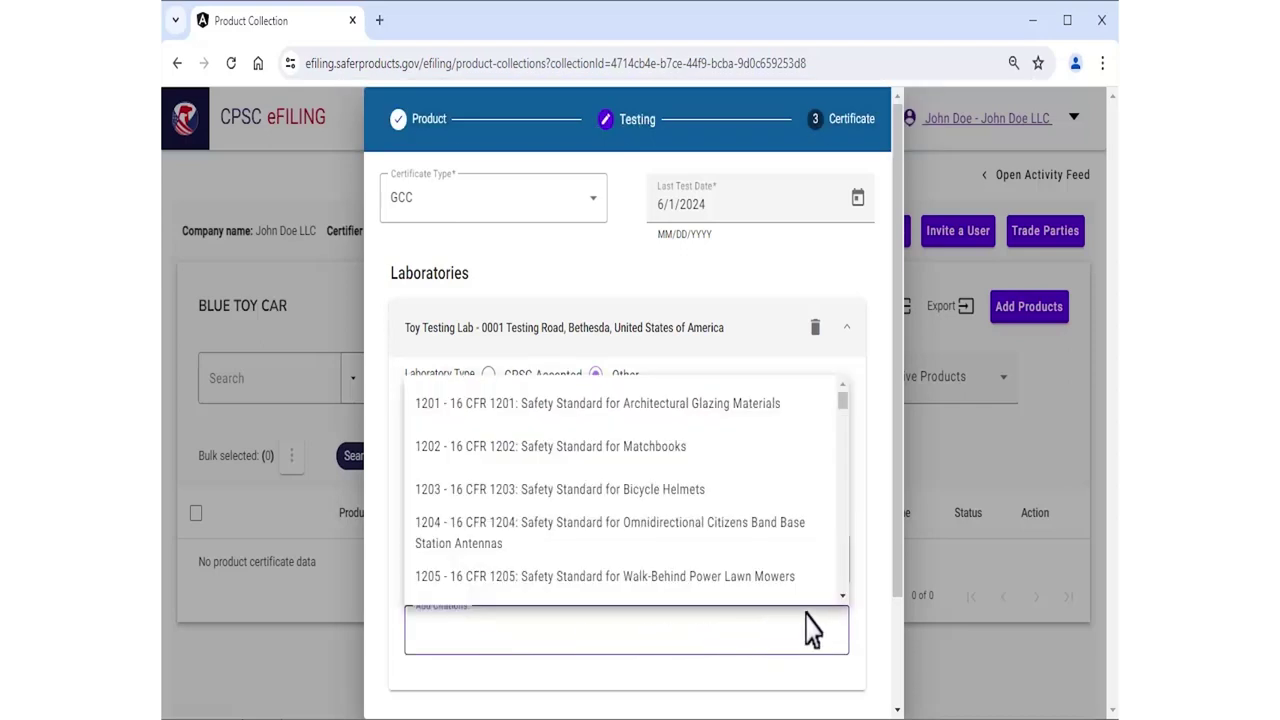
pyautogui.scroll(-5, 845, 603)
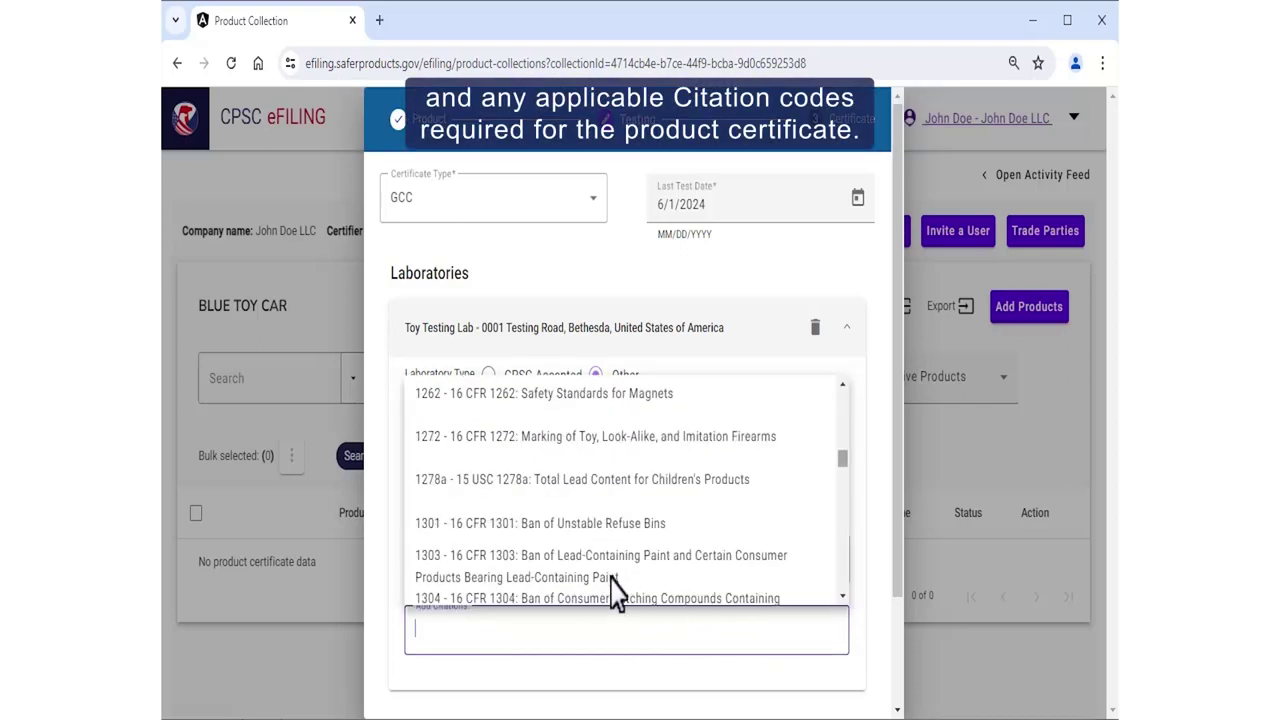
pyautogui.click(460, 480)
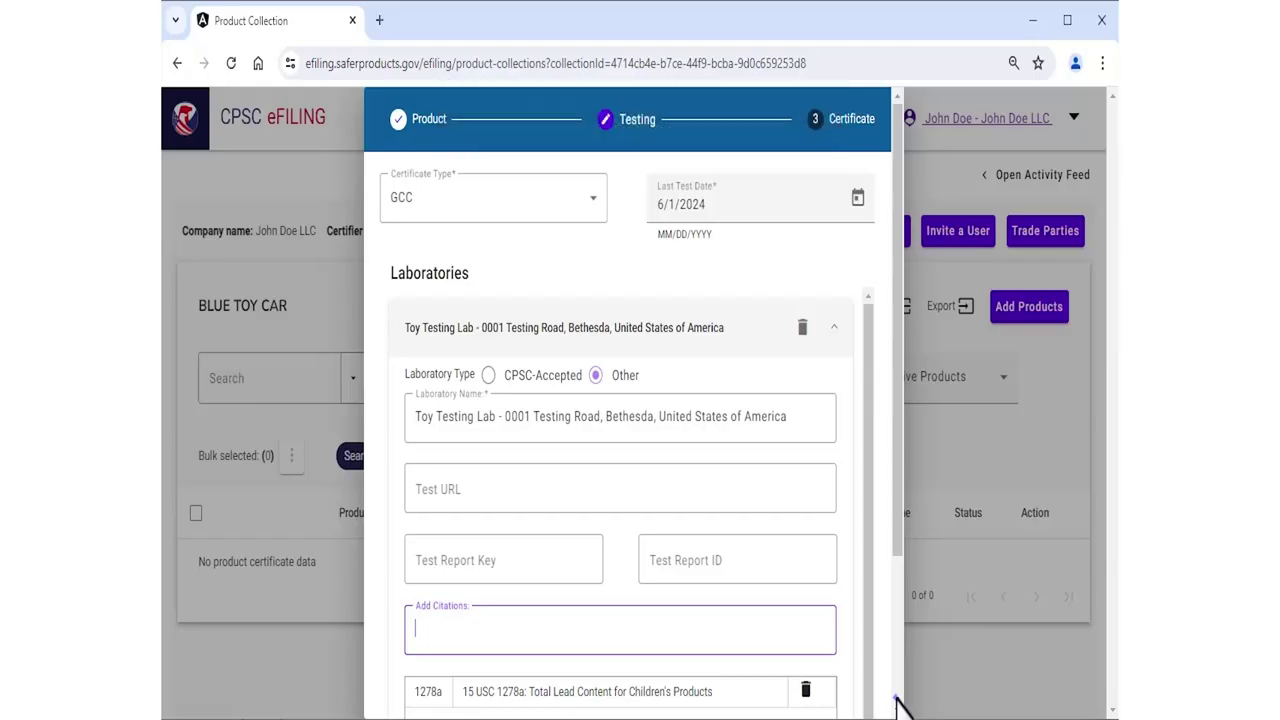
pyautogui.scroll(-2, 897, 705)
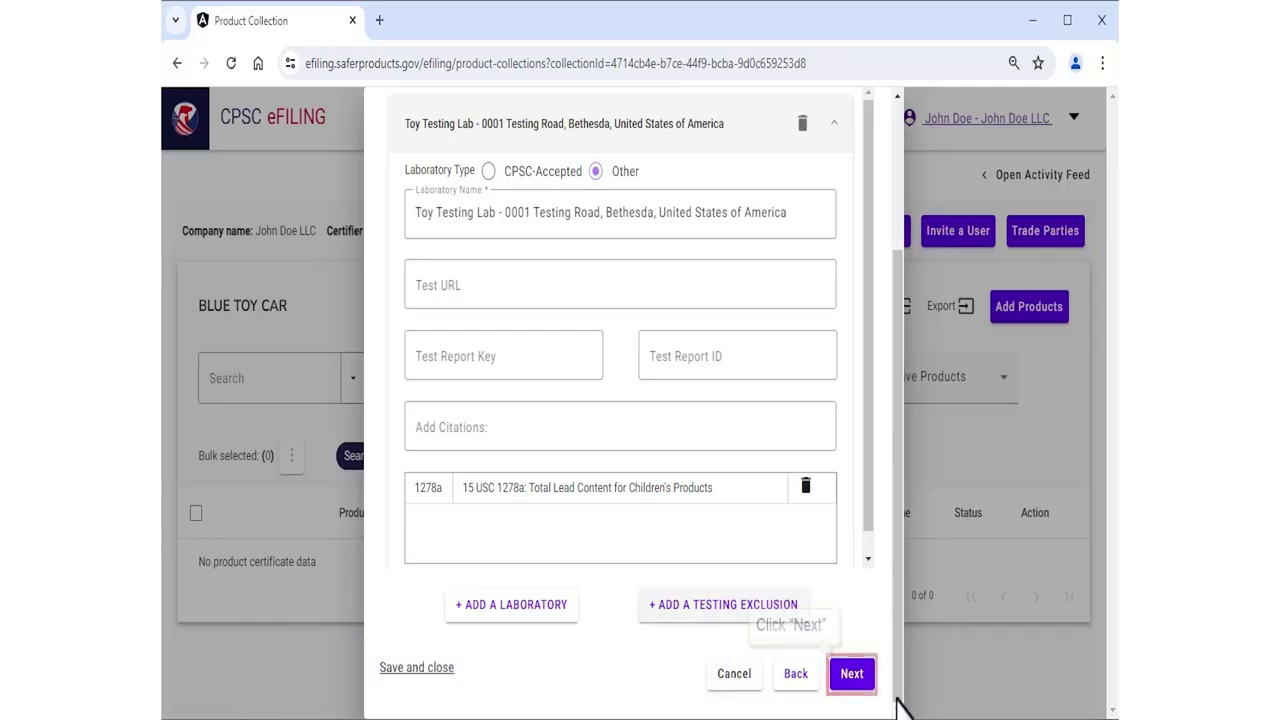
pyautogui.click(848, 676)
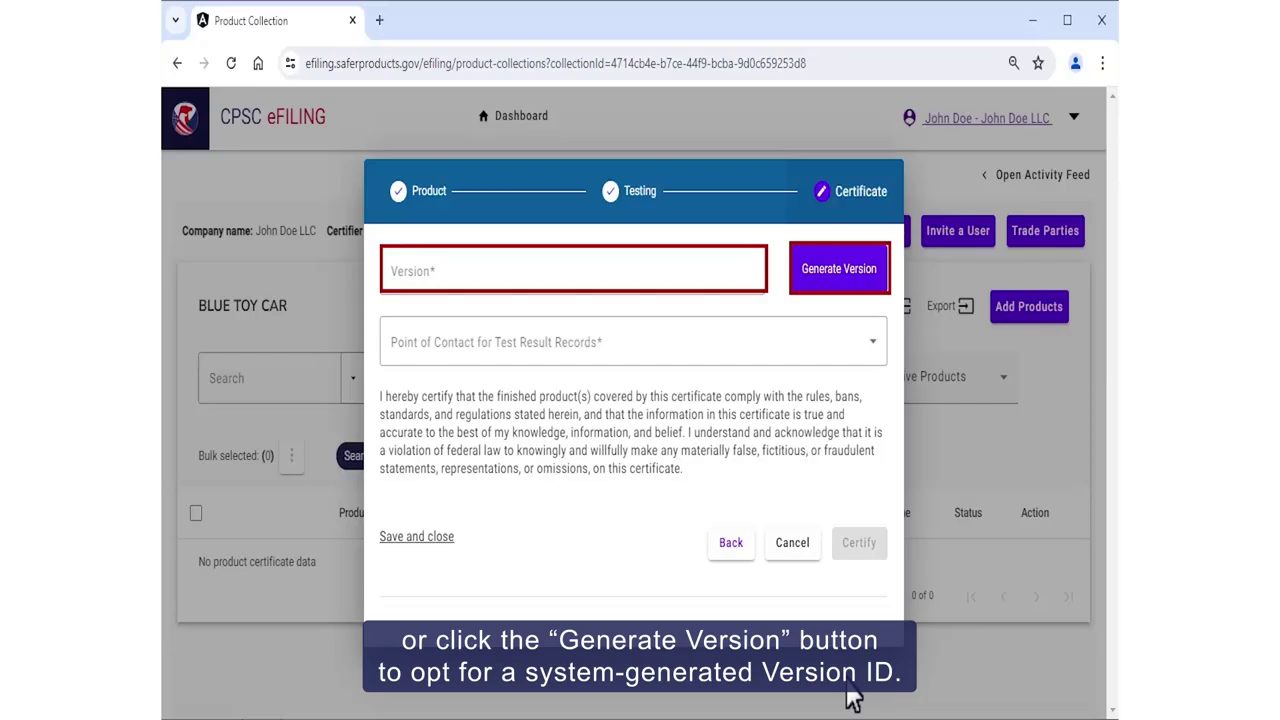
# Enter version V1, set the point of contact for test result records to Importer, and certify the product certificate
pyautogui.click(440, 270)
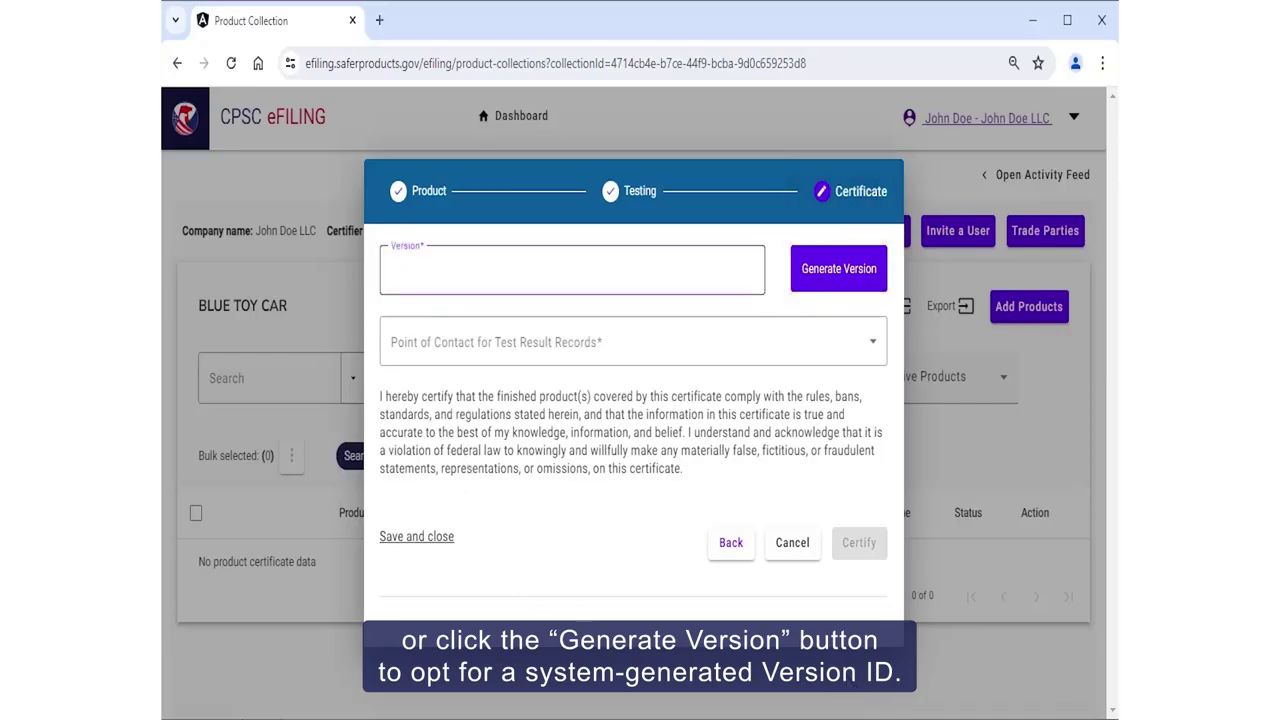
pyautogui.write('V1')
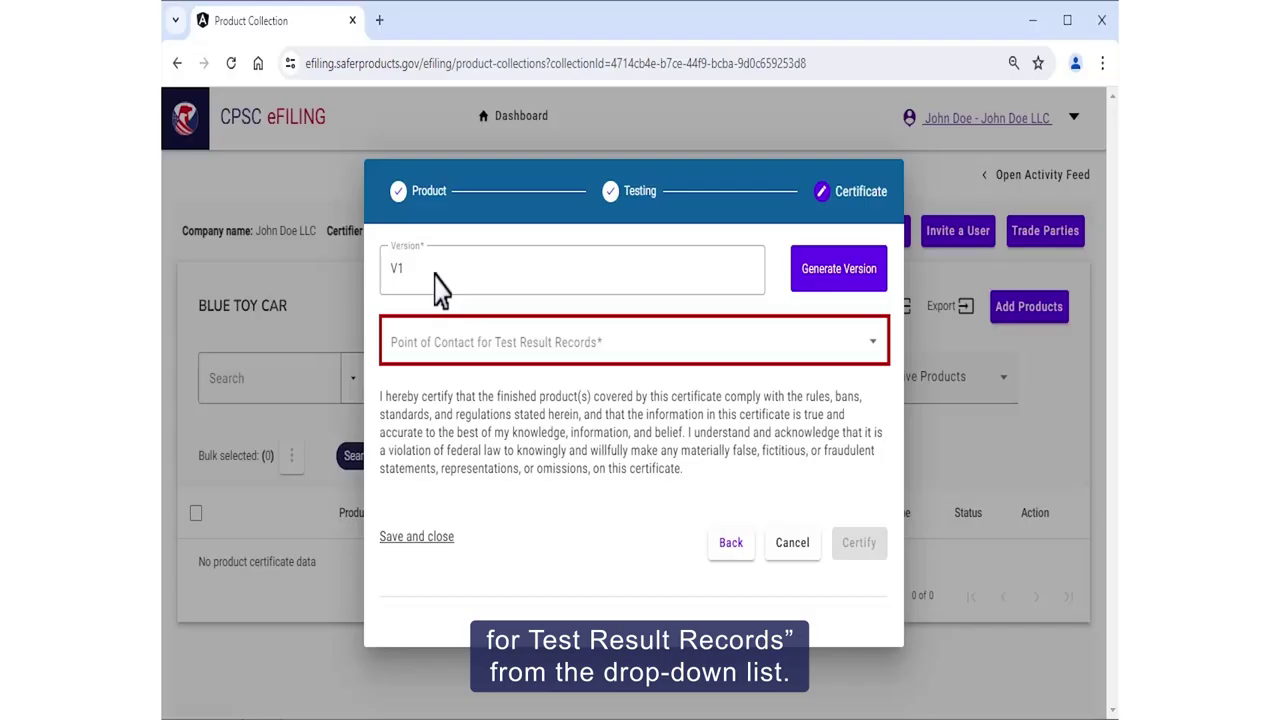
pyautogui.click(602, 358)
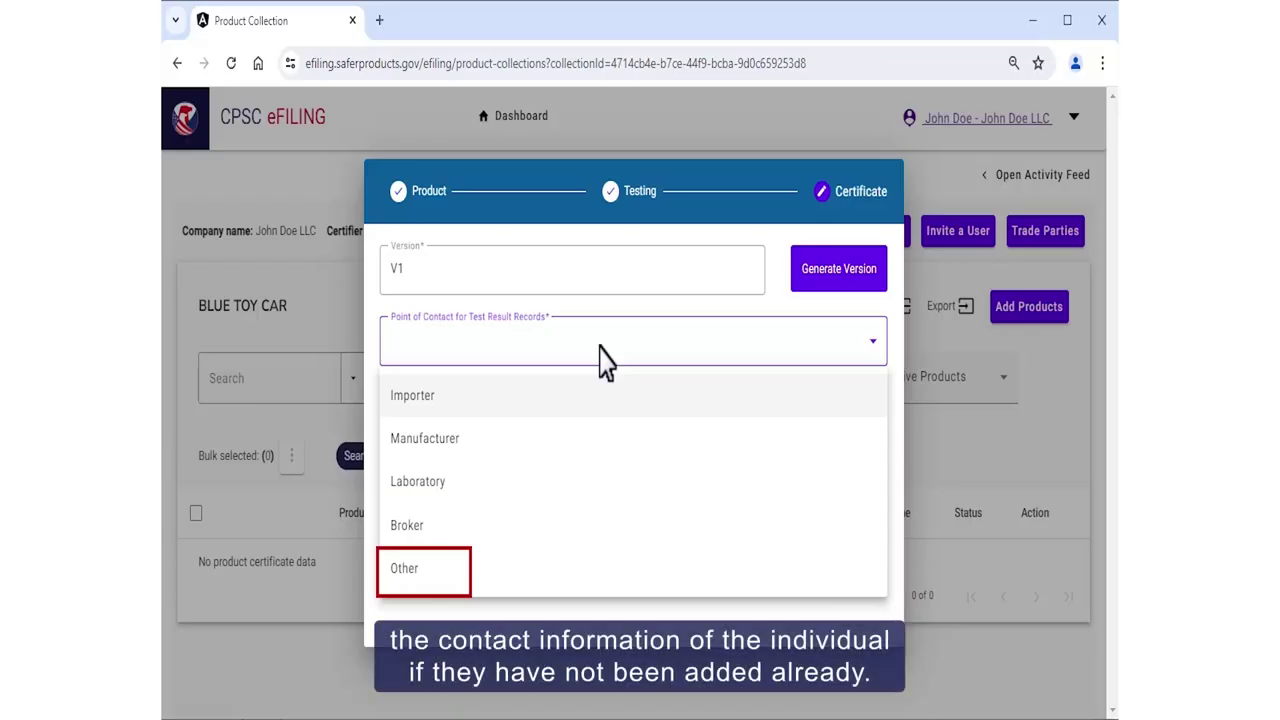
pyautogui.click(437, 397)
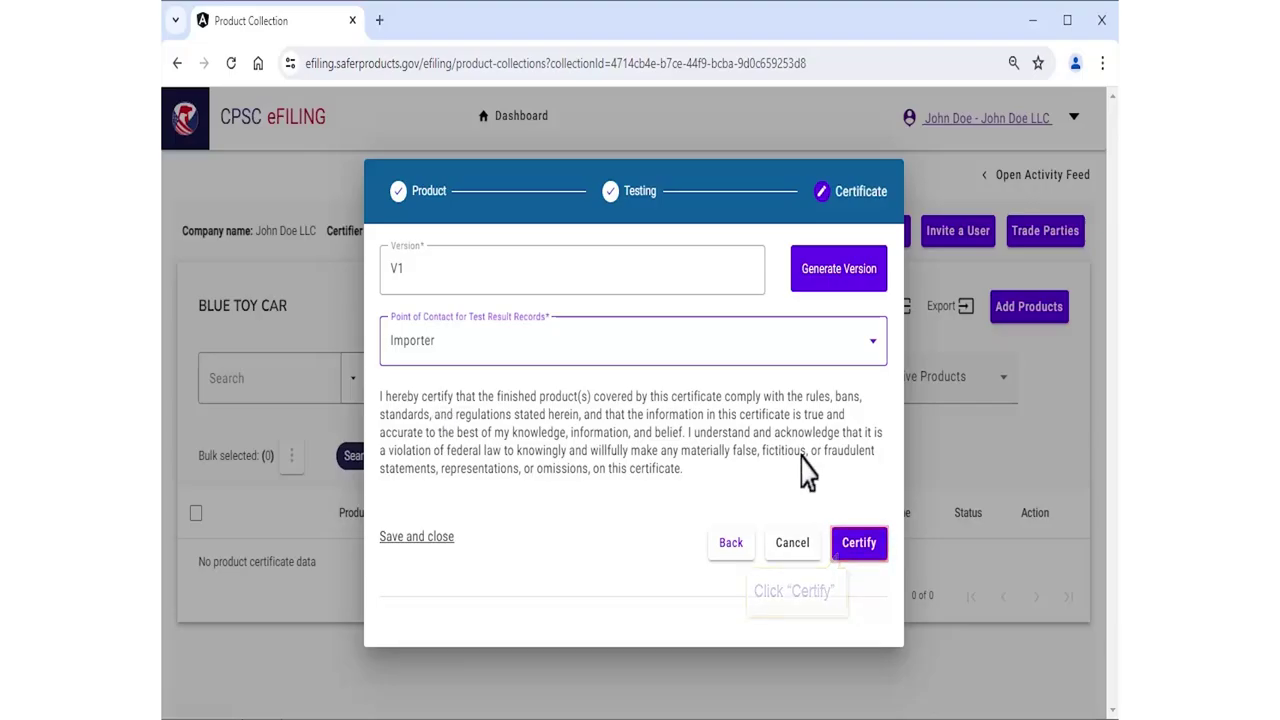
pyautogui.click(859, 545)
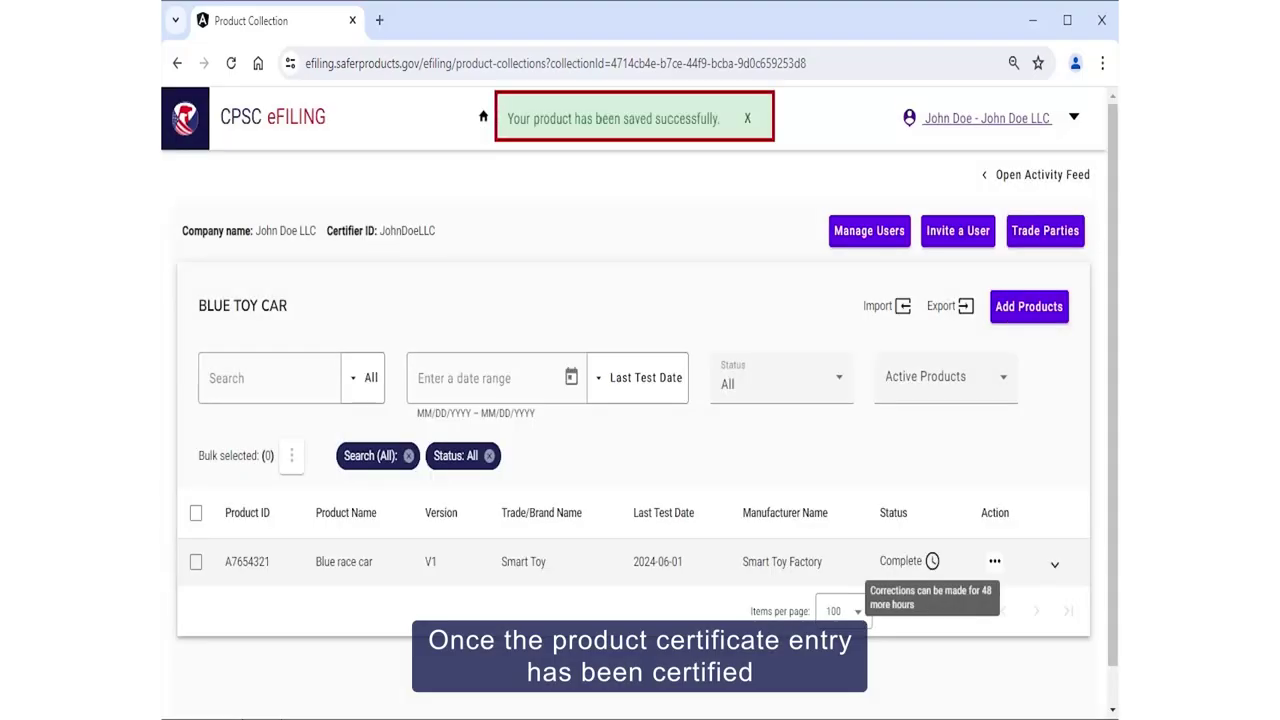